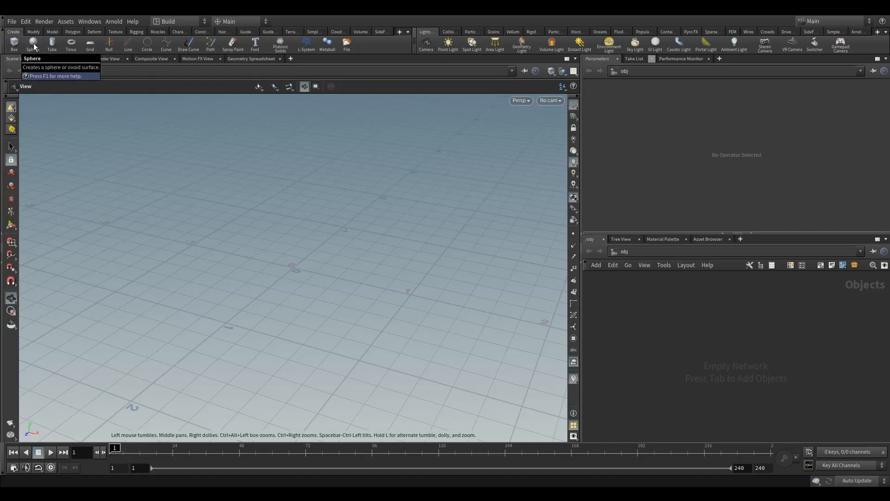
- Create a polygon sphere at the origin of the scene
left_click(33, 43)
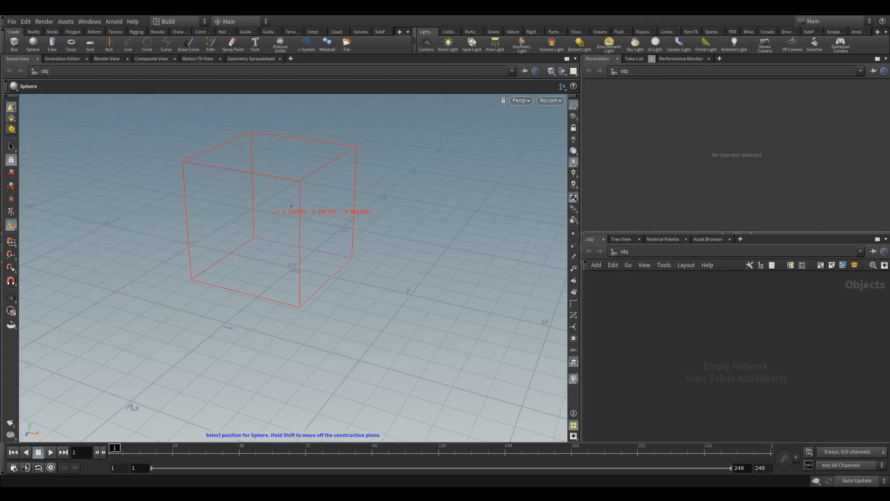
key("Return")
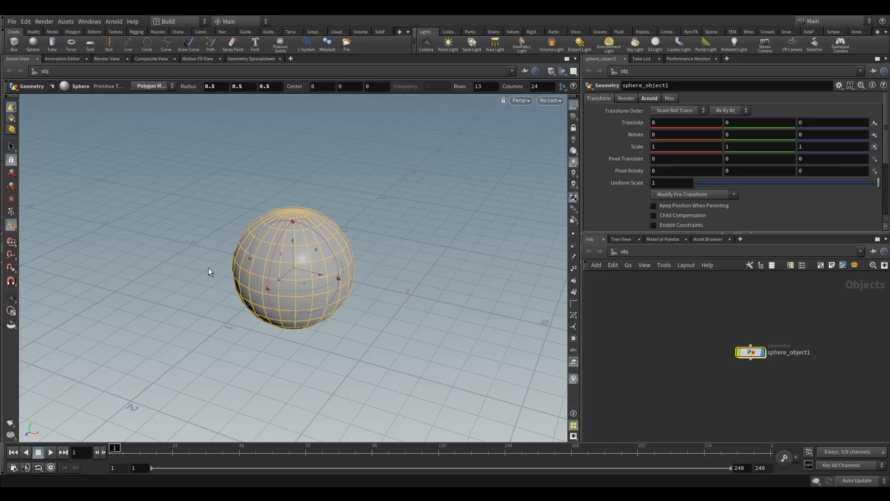
key("Escape")
left_click_drag(196, 260, 240, 304)
middle_click_drag(240, 304, 242, 250)
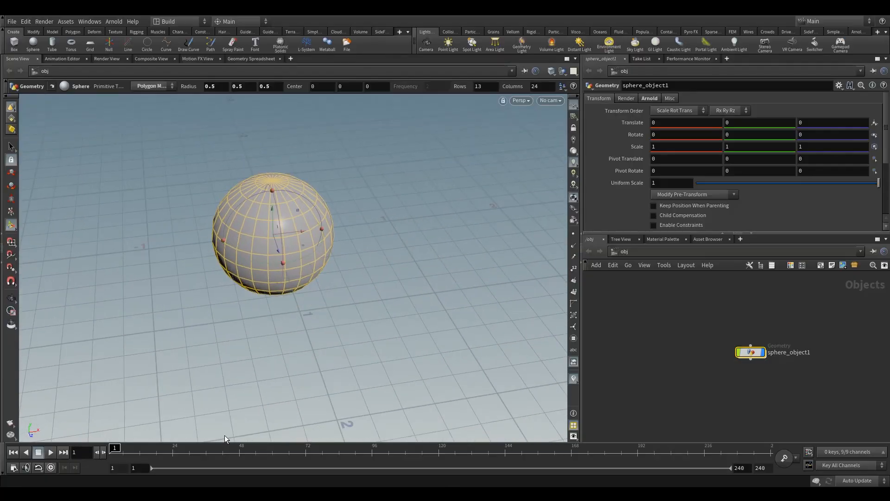
- Try moving the sphere with its transform handle, and undo the move
key("space")
key("space")
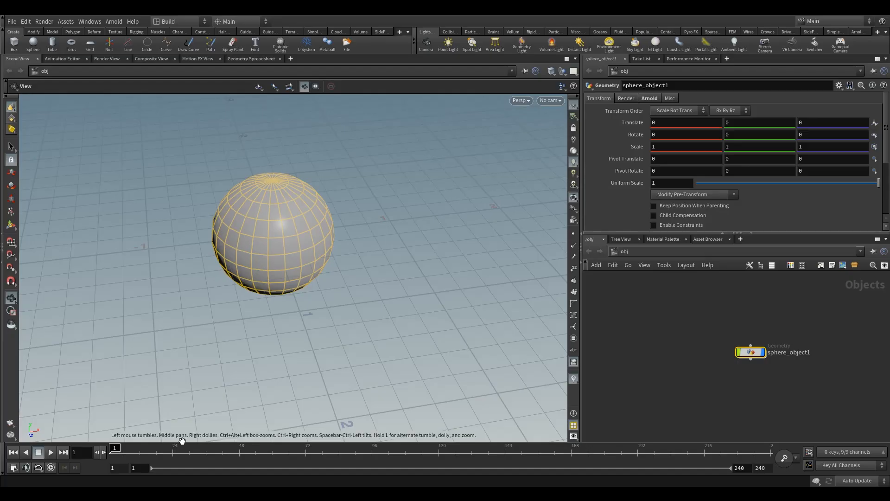
right_click_drag(232, 310, 308, 308)
key("Return")
left_click_drag(301, 272, 298, 323)
key("ctrl+z")
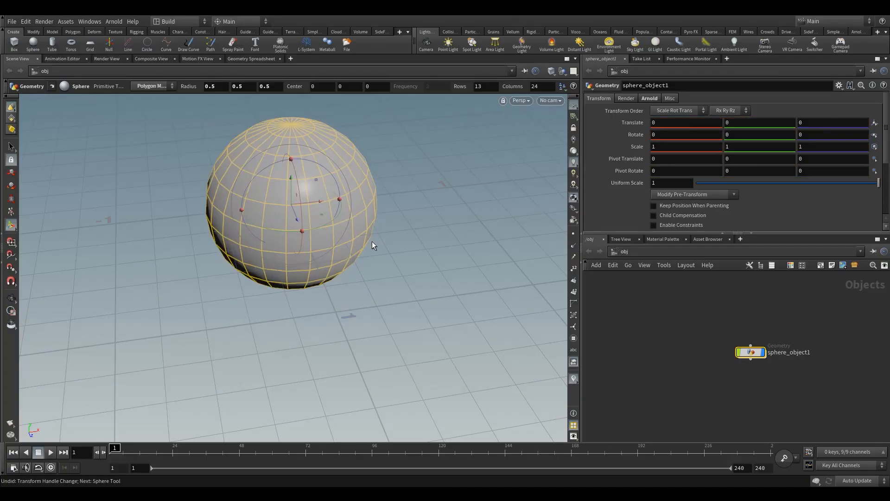
key("Escape")
middle_click_drag(395, 246, 382, 316)
right_click_drag(382, 316, 340, 339)
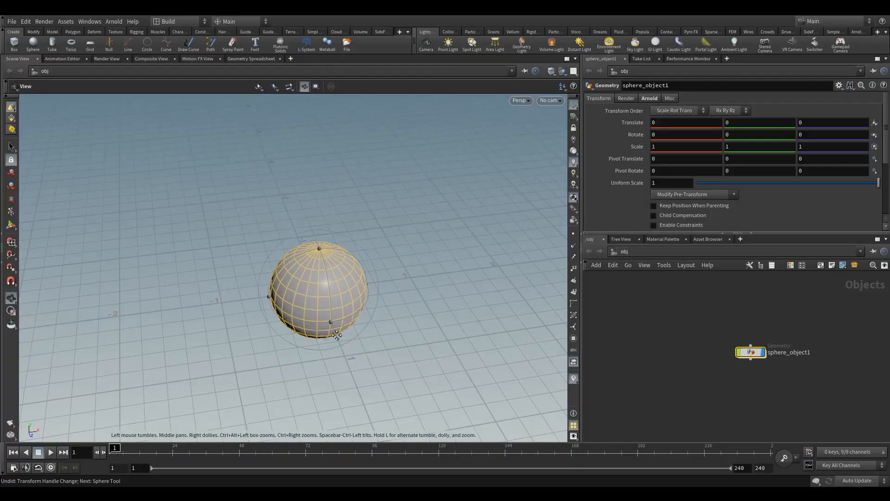
middle_click_drag(341, 338, 272, 278)
key("Return")
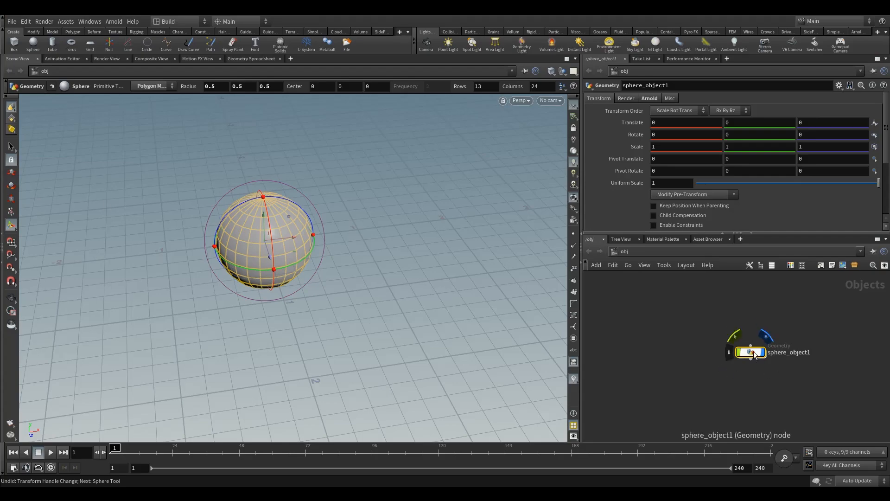
- Set the sphere object's Y translation to 1
middle_click_drag(769, 325, 689, 321)
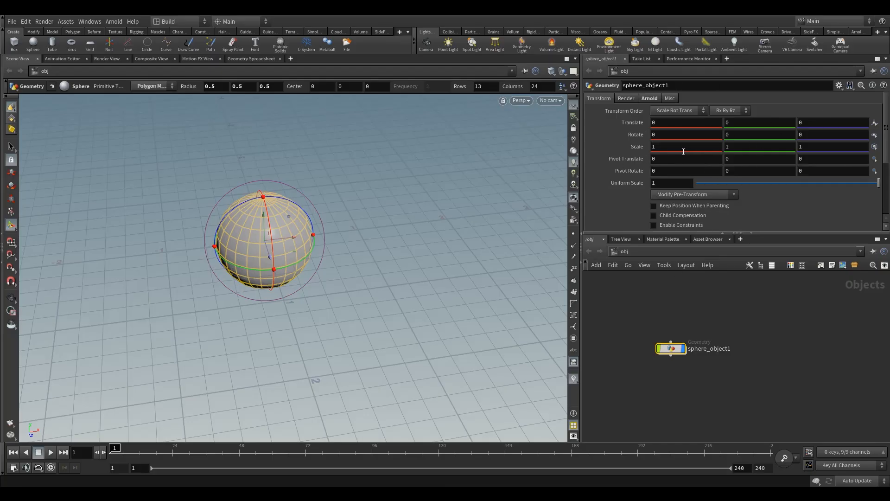
mouse_move(673, 350)
left_click(745, 124)
type("1")
left_click(638, 282)
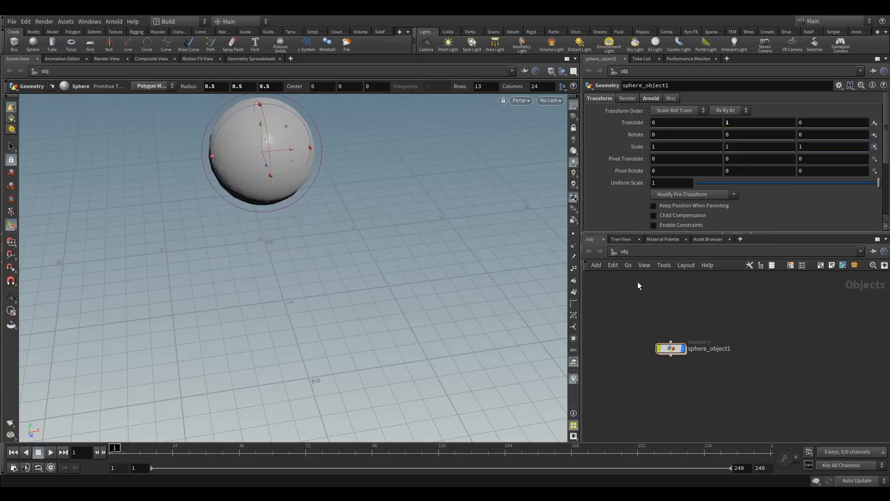
- Reset the sphere object's Y translation to 0
left_click(742, 123)
type("0")
key("Return")
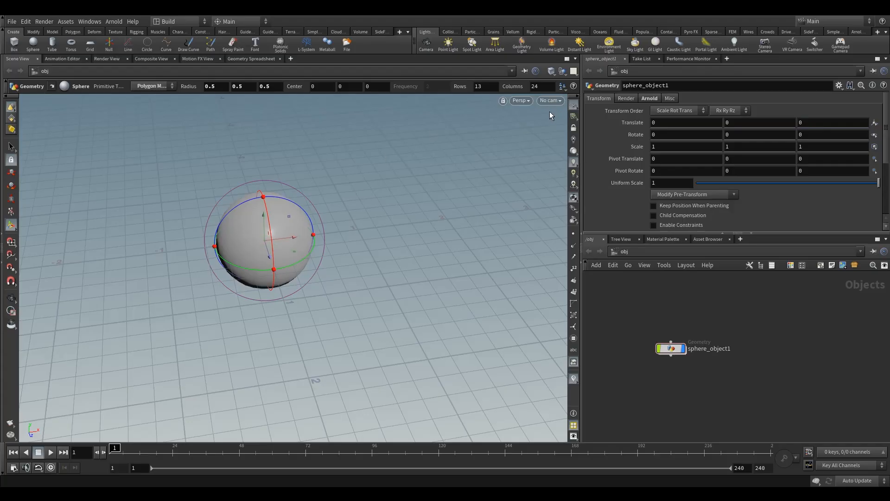
mouse_move(669, 353)
left_click(740, 252)
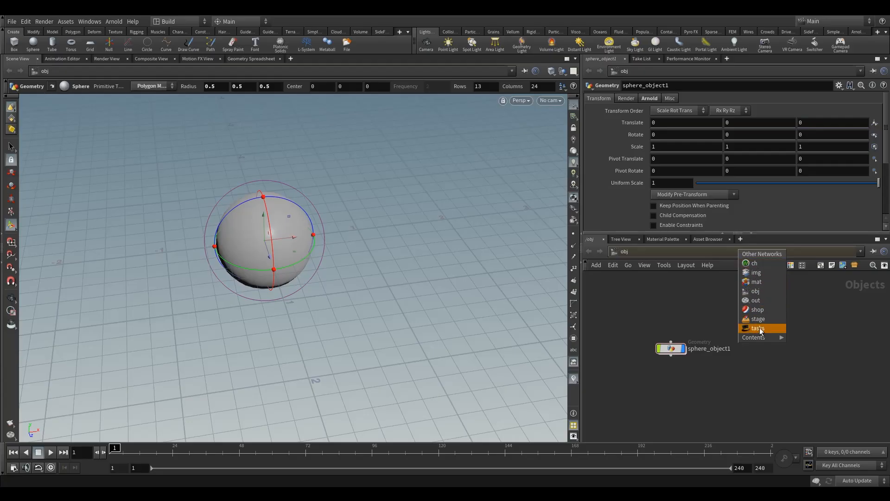
left_click(687, 308)
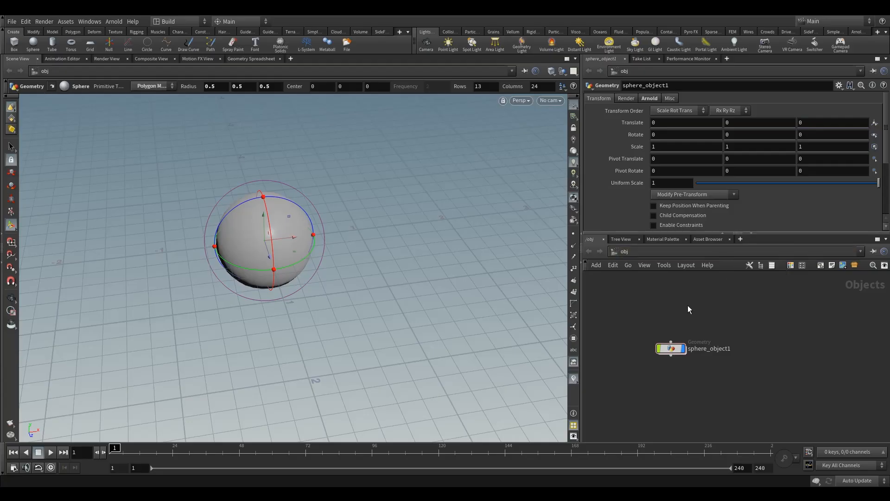
key("h")
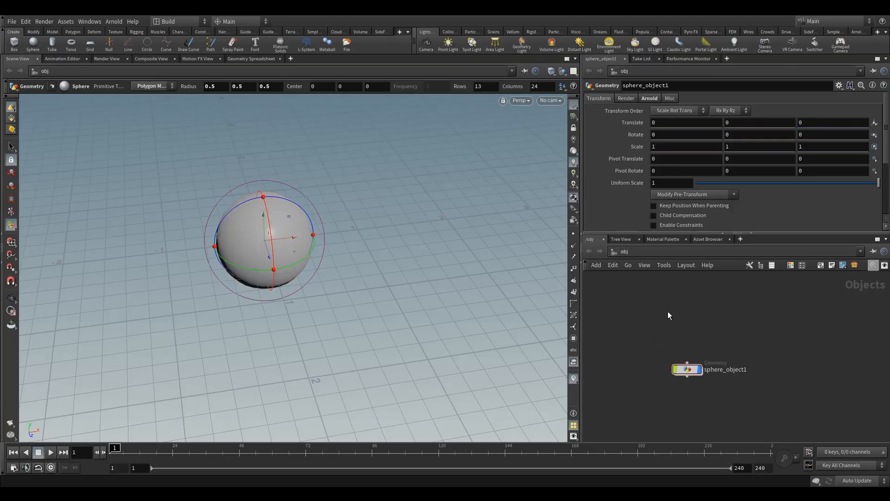
left_click_drag(666, 321, 709, 377)
key("Tab")
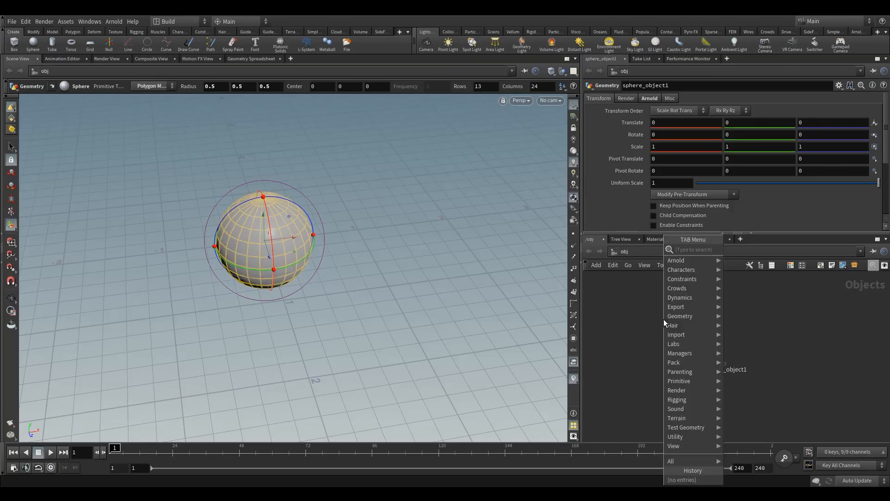
key("Escape")
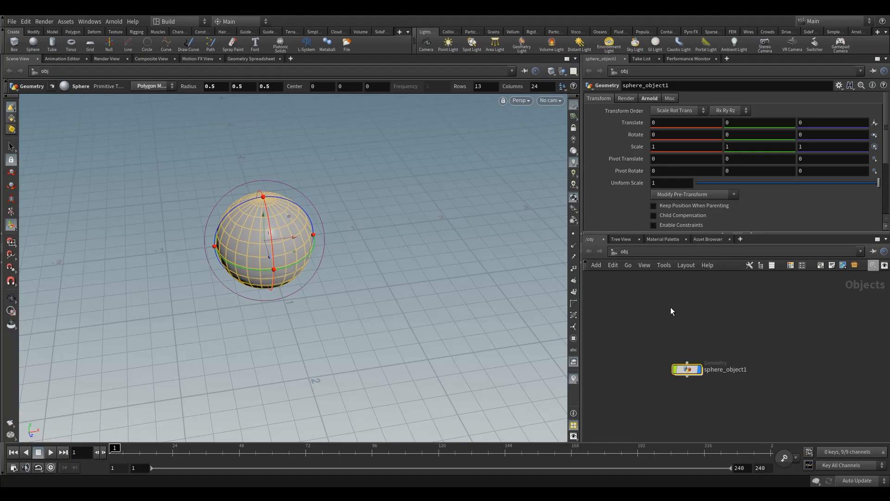
- Create a grid through the middle of the sphere and place its node above the sphere's node in the network
left_click(91, 46)
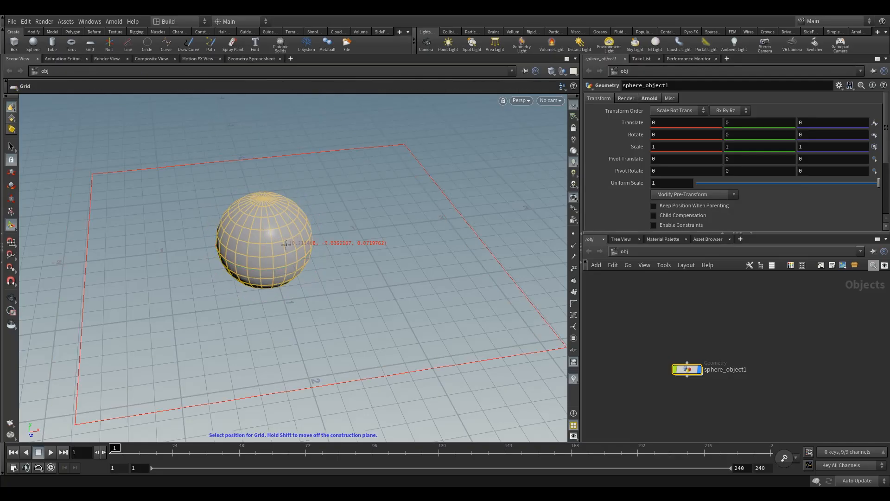
left_click(286, 244)
left_click_drag(688, 369, 637, 304)
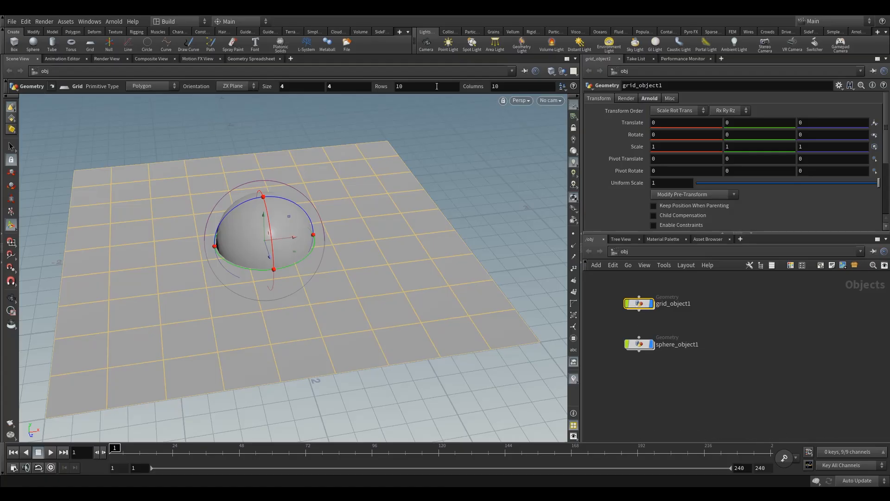
- Add a camera at the origin and place its node beside the sphere's node
left_click(426, 46)
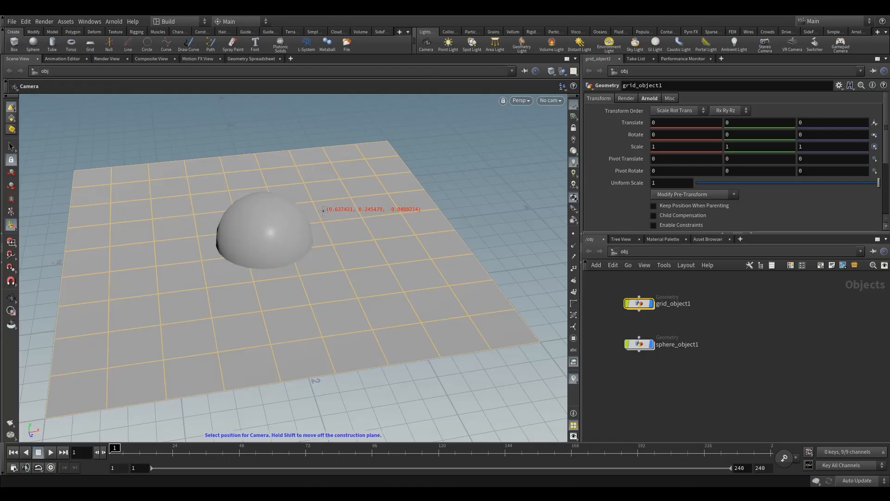
key("Return")
left_click_drag(688, 370, 728, 350)
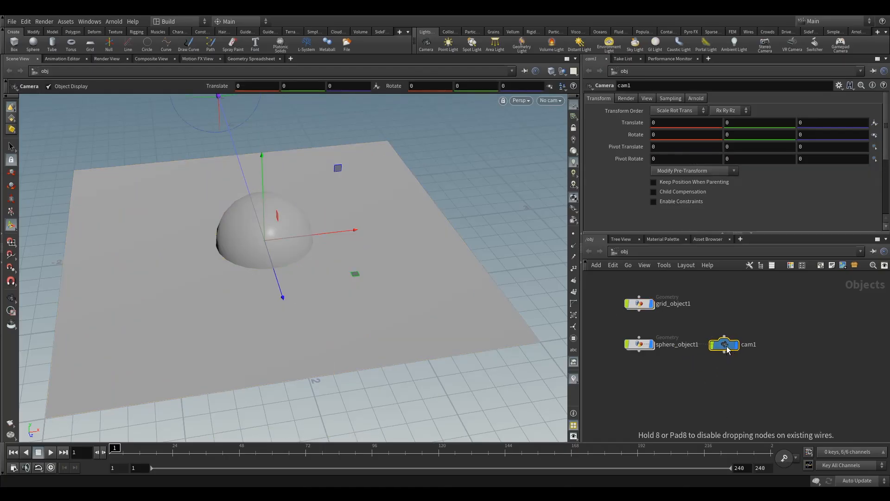
- Add a point light on the grid beside the sphere and line up its node with the camera node
left_click(448, 44)
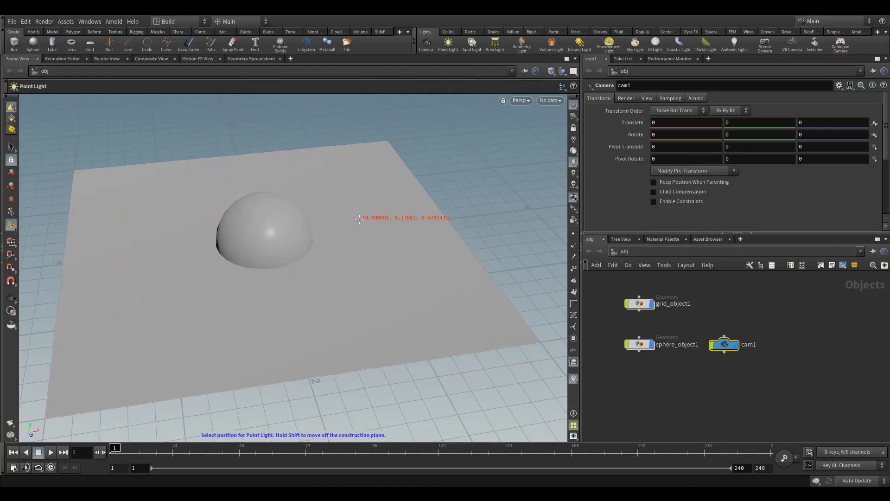
left_click(373, 216)
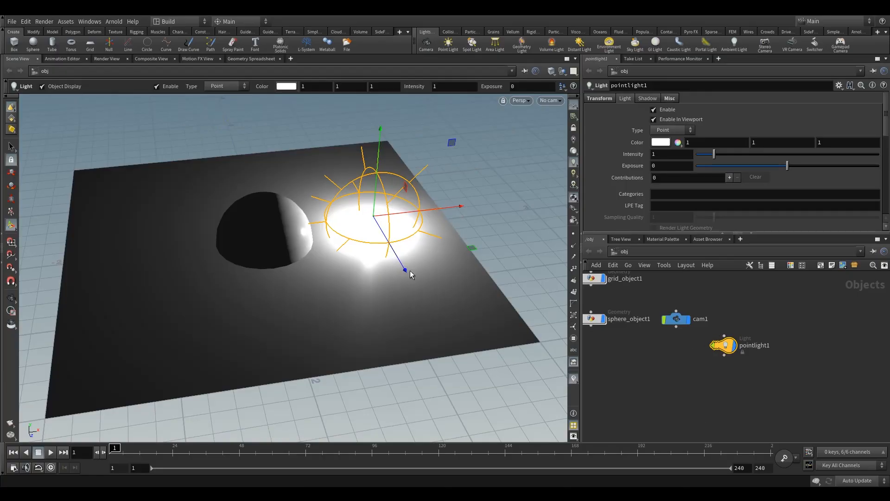
key("h")
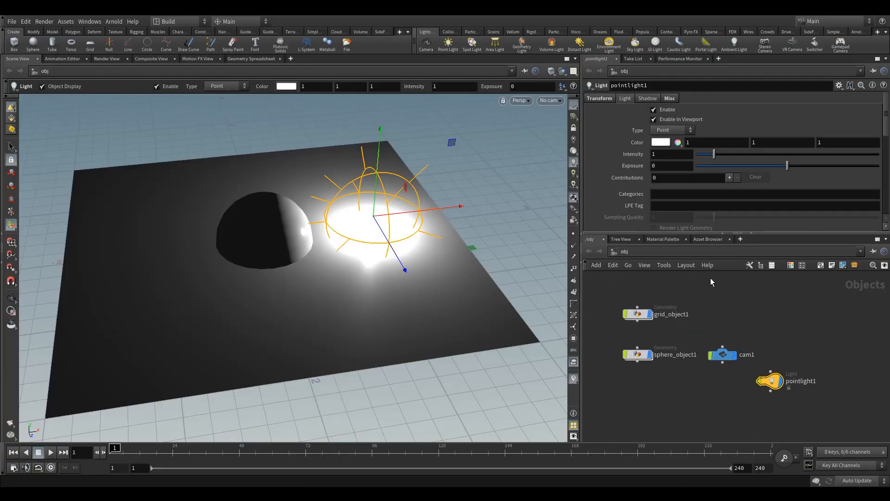
left_click_drag(772, 384, 779, 359)
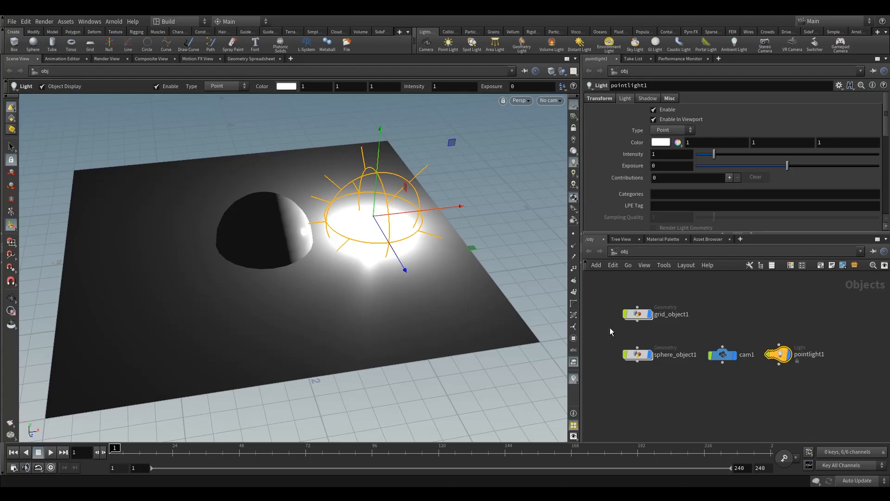
- Delete the point light, camera and grid objects from the scene, keeping only the sphere
left_click(658, 254)
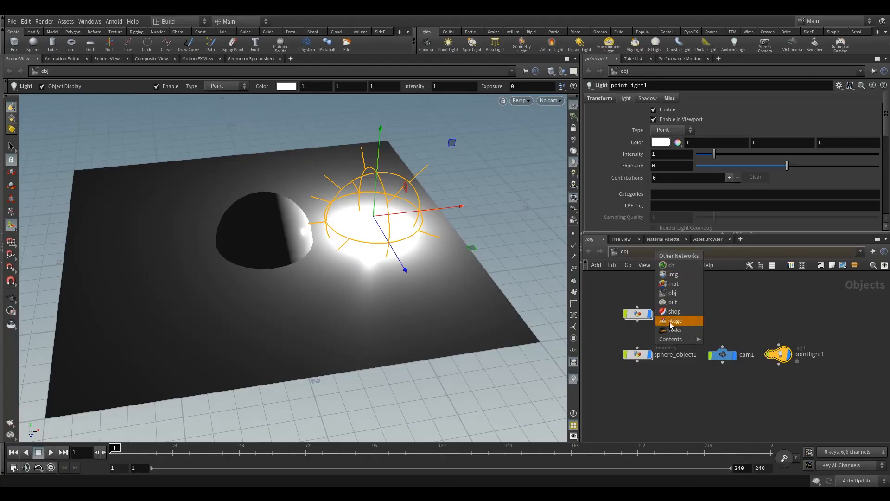
left_click(760, 311)
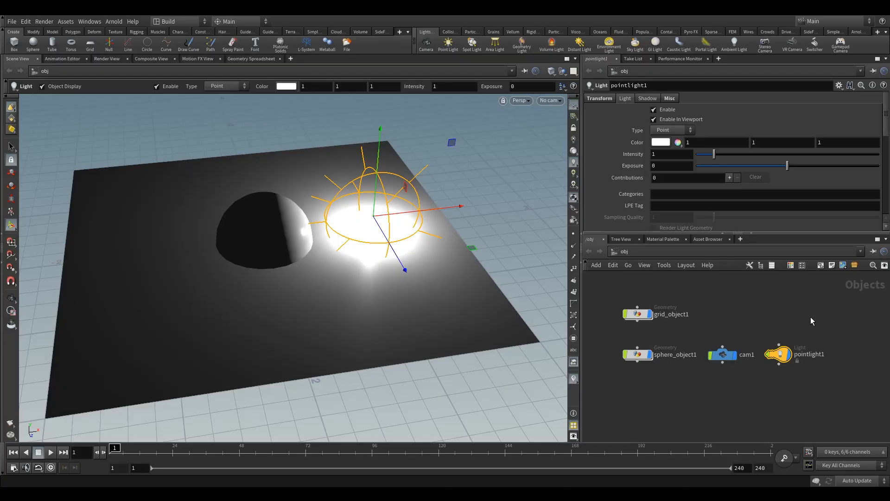
left_click_drag(810, 317, 701, 413)
key("Delete")
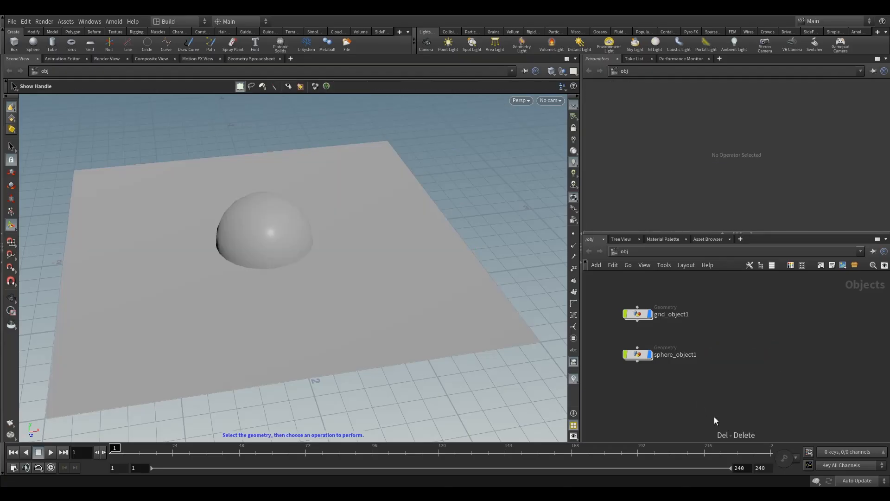
left_click_drag(678, 332, 599, 297)
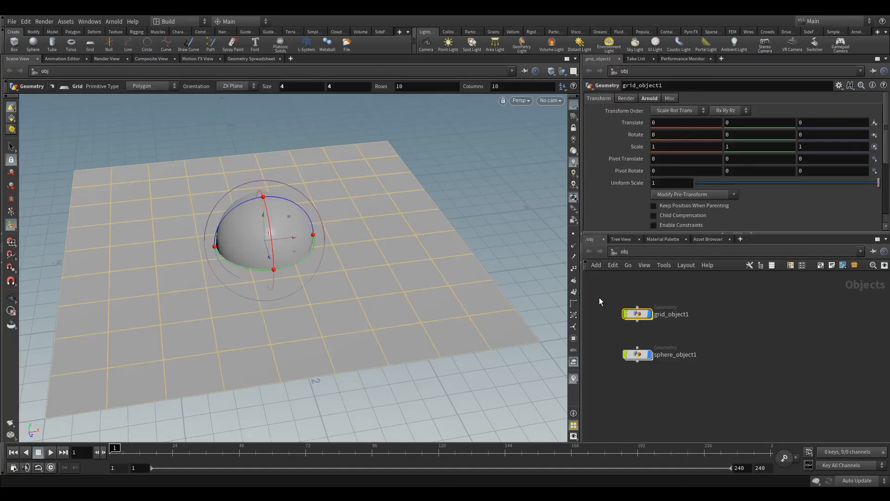
key("Delete")
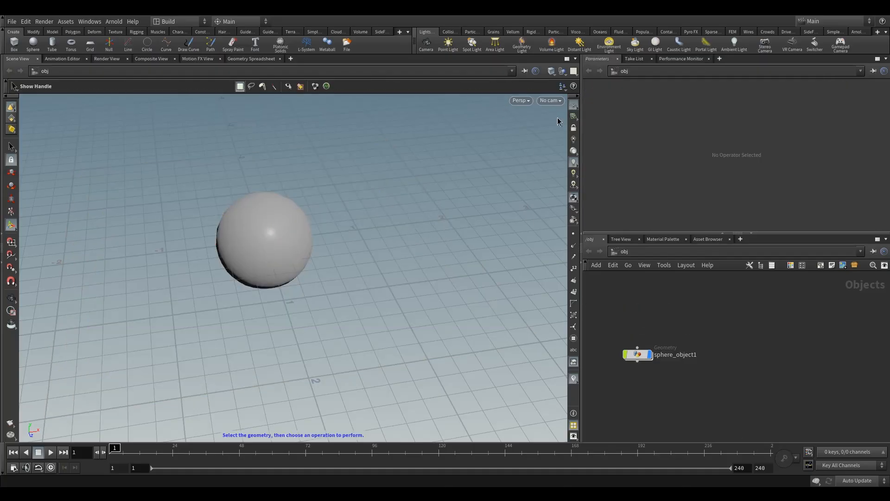
- Show the sphere up close with the viewport shading set to Smooth Wire Shaded
left_click_drag(287, 252, 268, 241, "alt")
middle_click_drag(268, 240, 280, 263, "alt")
scroll(280, 263, "up", 5)
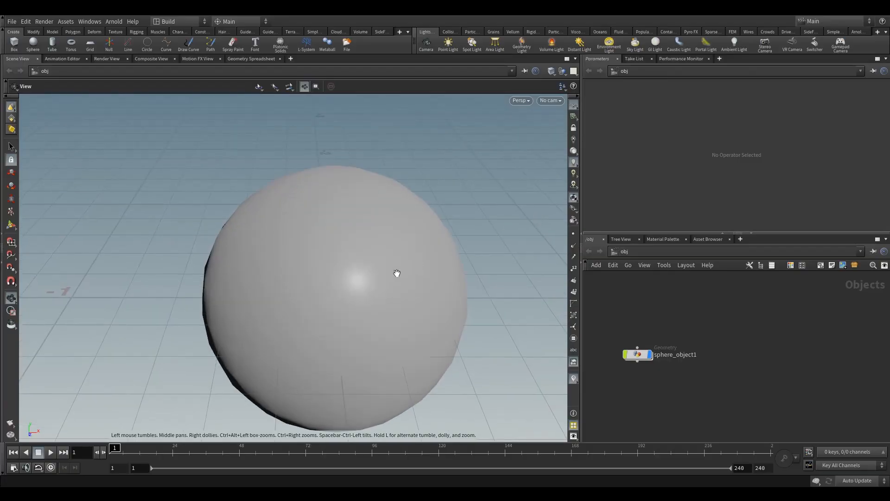
key("Return")
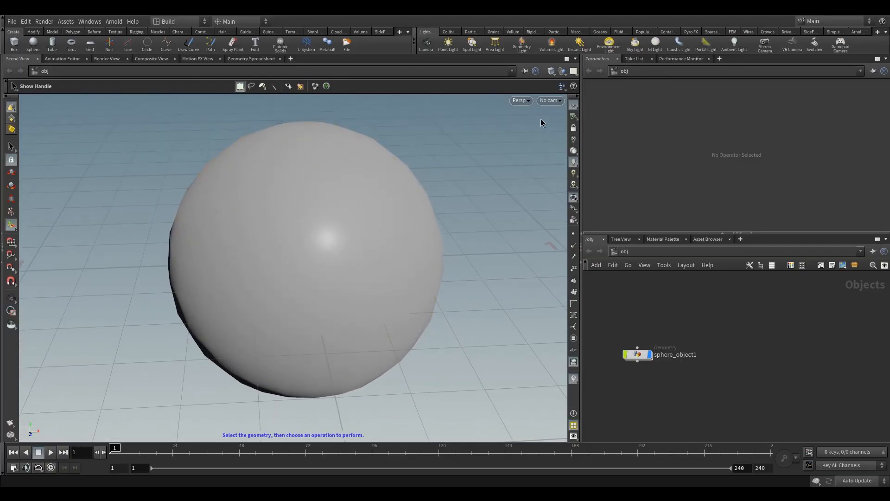
left_click(554, 73)
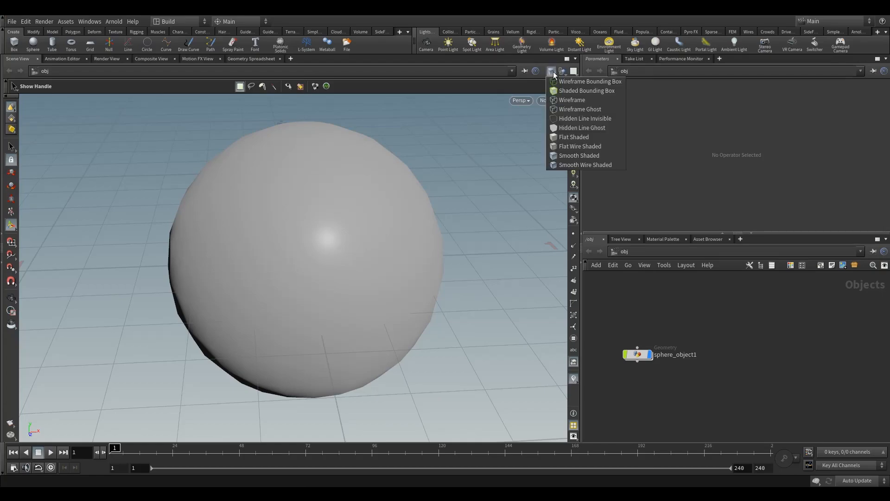
left_click(574, 166)
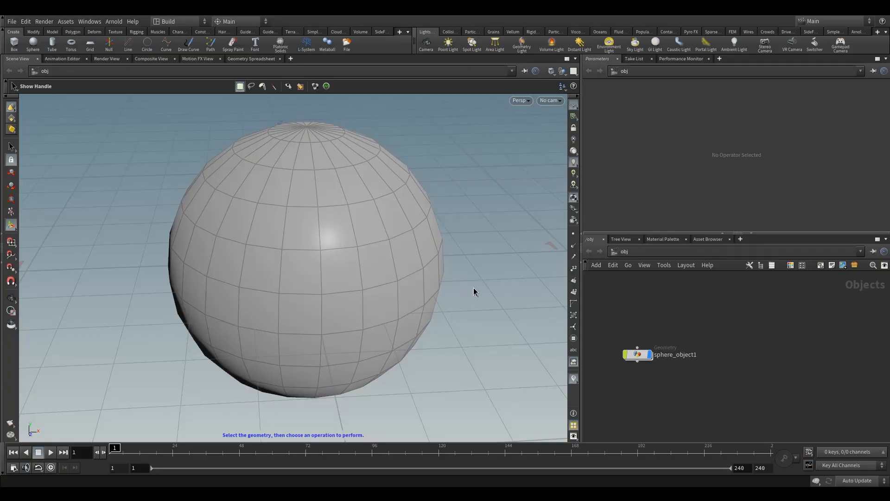
- Display the sphere's points and normals in the viewport, and hide both again
left_click(573, 233)
left_click(573, 245)
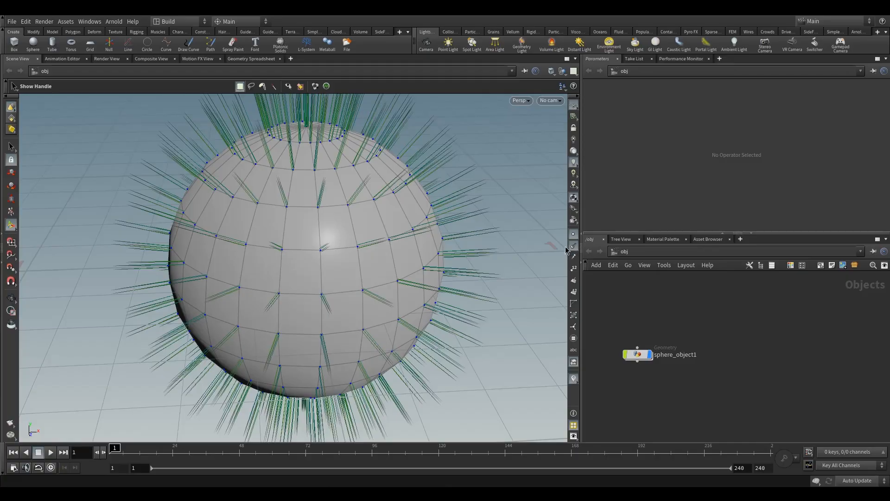
left_click(575, 246)
left_click(576, 246)
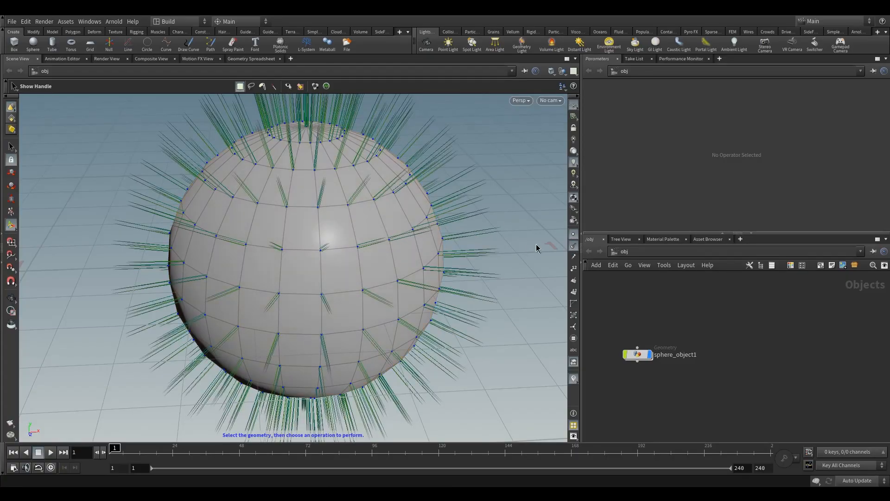
left_click(573, 246)
left_click(574, 234)
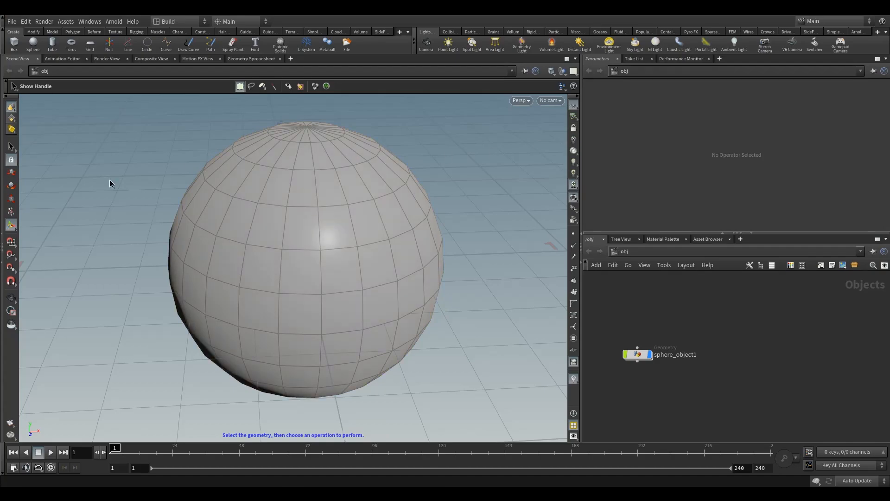
- Select the sphere and move it freely by about 0.16 in X and 0.08 in Y
left_click(11, 186)
left_click(639, 355)
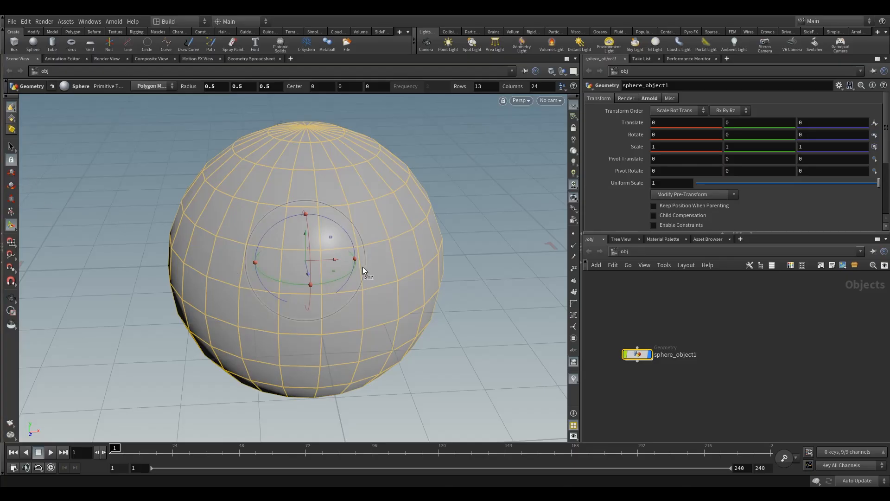
left_click_drag(336, 259, 332, 218)
key("Escape")
scroll(403, 236, "down", 5)
- Try to stretch the sphere along its X, Y and Z axes with the Scale tool, and undo the scaling
left_click(11, 199)
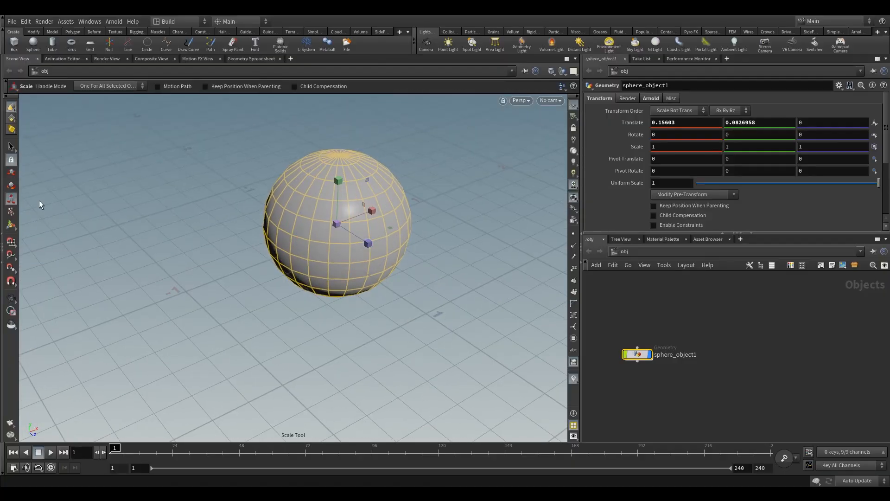
left_click_drag(370, 210, 403, 199)
left_click_drag(338, 180, 336, 143)
mouse_move(372, 244)
left_mouse_down()
mouse_move(406, 259)
mouse_move(382, 251)
left_mouse_up()
key("ctrl+z")
key("ctrl+z")
key("ctrl+z")
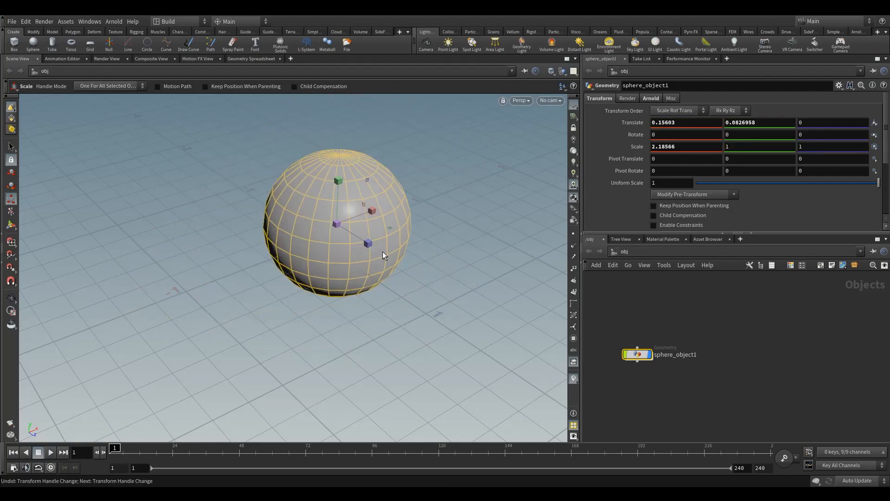
- Set the sphere's X and Y translation to 0 and deselect it
left_click(696, 123)
double_click(697, 127)
type("0")
key("Tab")
type("0")
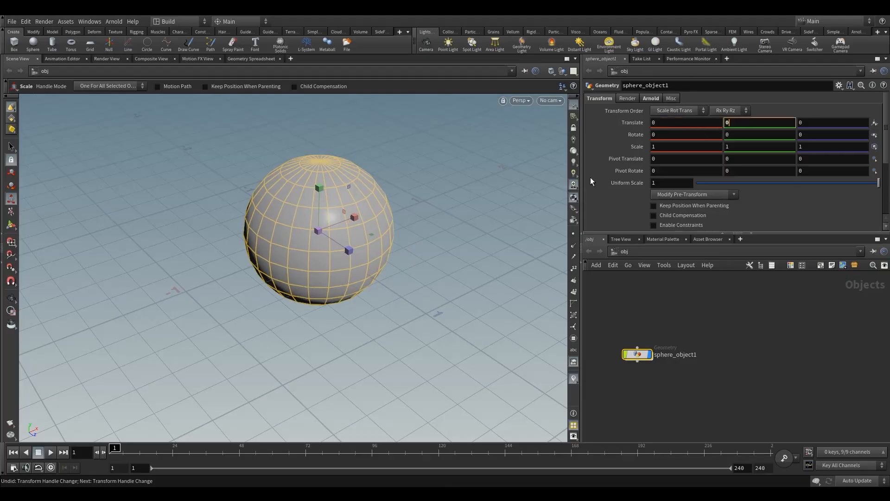
left_click(701, 325)
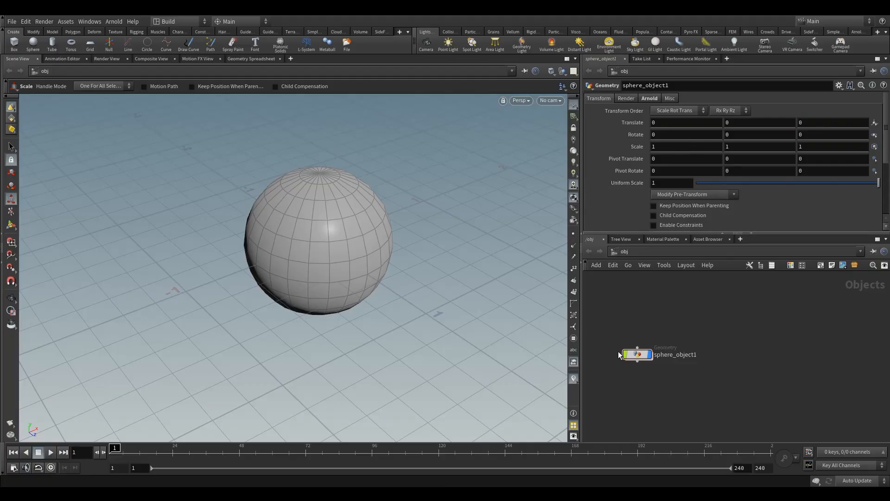
- Select the sphere object's node and show its parameters inside the network editor
left_click_drag(611, 330, 648, 373)
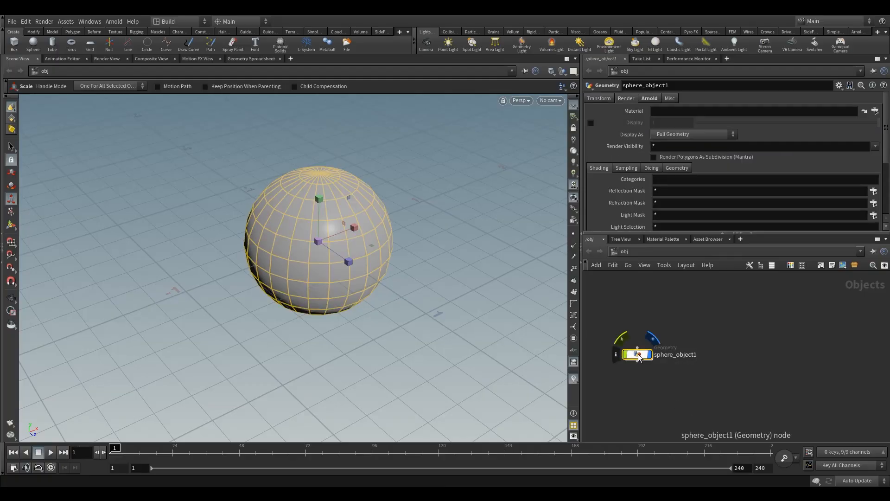
key("p")
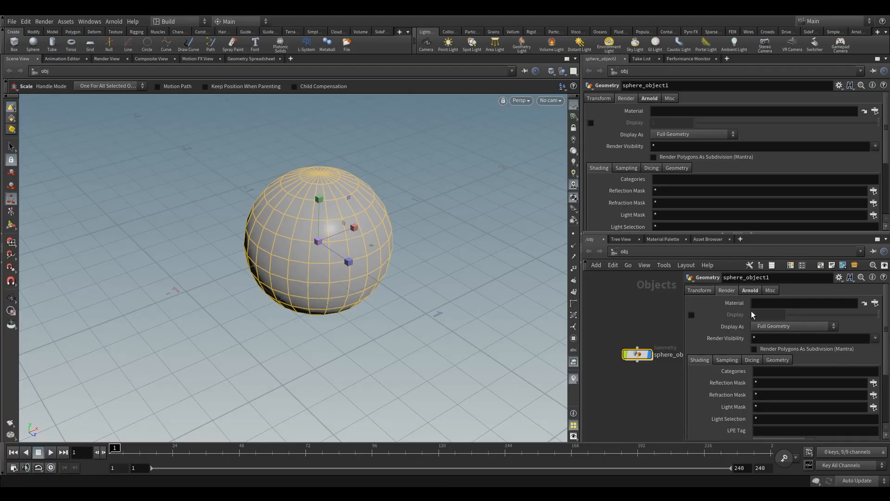
scroll(739, 359, "down", 4)
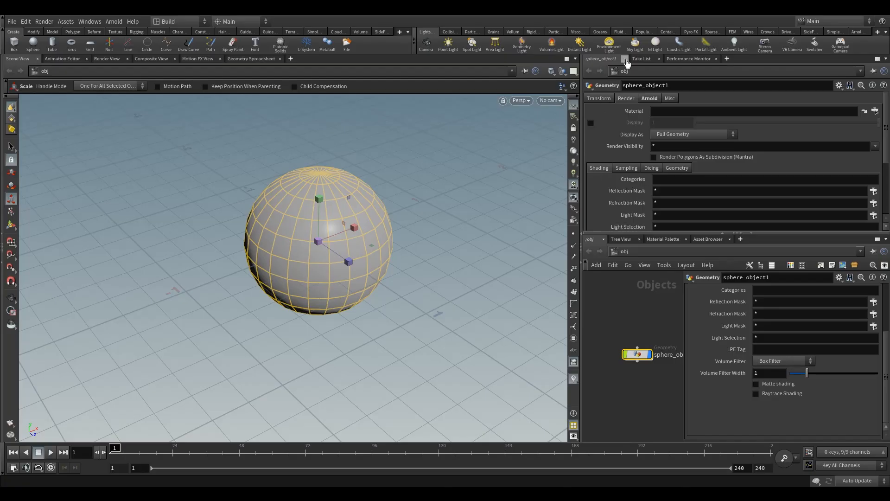
- Close the separate Parameters, Take List and Performance Monitor panes and widen the network editor
left_click(626, 59)
left_click(614, 60)
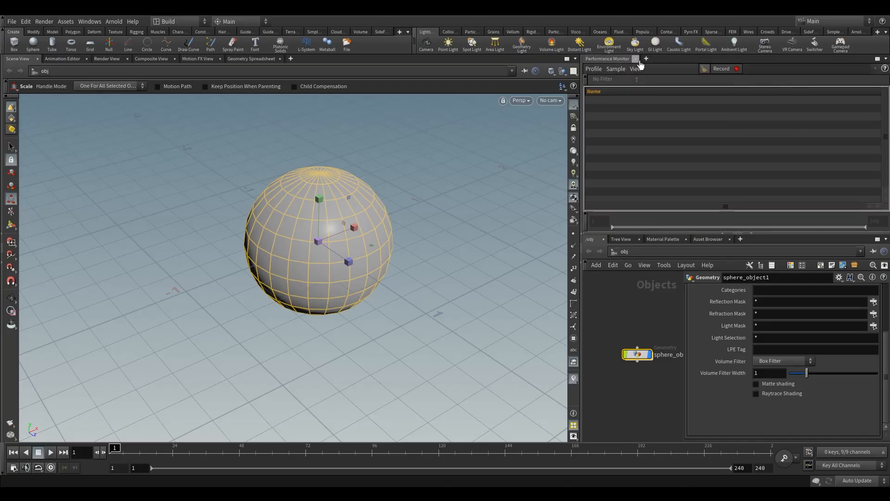
left_click(635, 58)
middle_click_drag(644, 198, 625, 301)
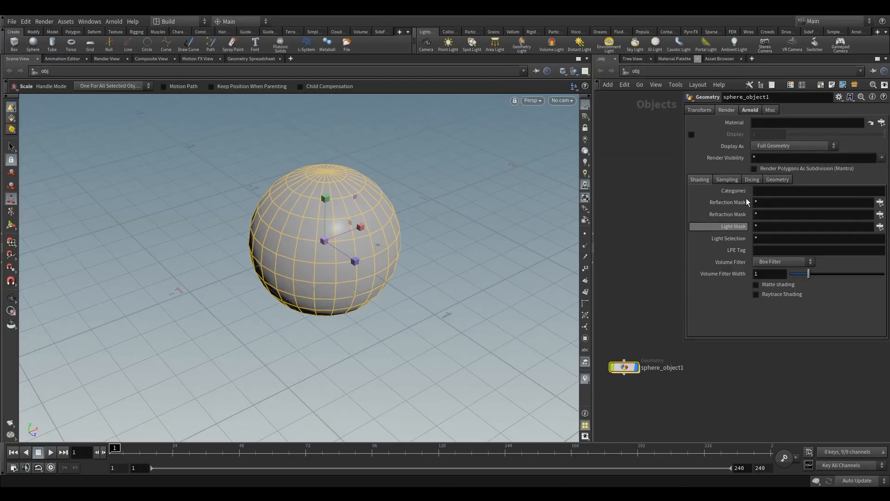
left_click_drag(594, 251, 465, 250)
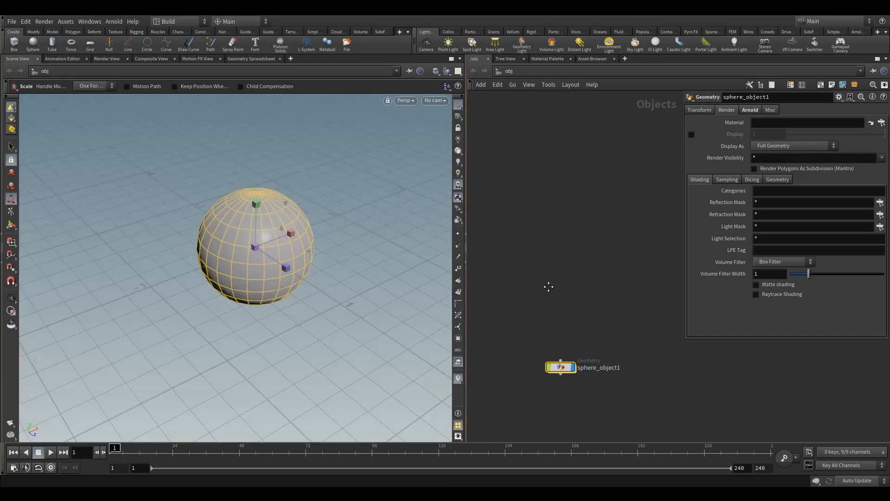
- Move the sphere object's node higher up in the network editor and select it
middle_click_drag(548, 290, 584, 244)
middle_click_drag(556, 201, 549, 226)
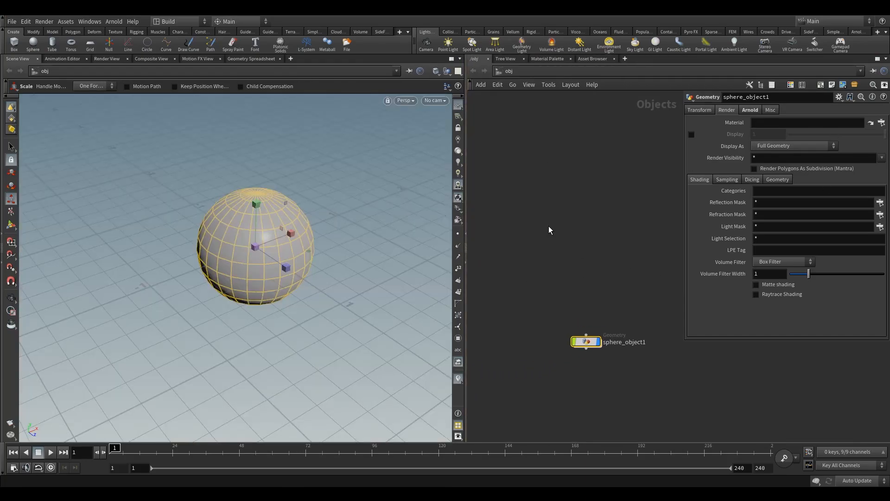
left_click_drag(591, 343, 551, 203)
left_click_drag(506, 168, 603, 278)
- Practise switching between the object level and the sphere's geometry network, ending inside it, and reposition the sphere1 node
mouse_move(550, 204)
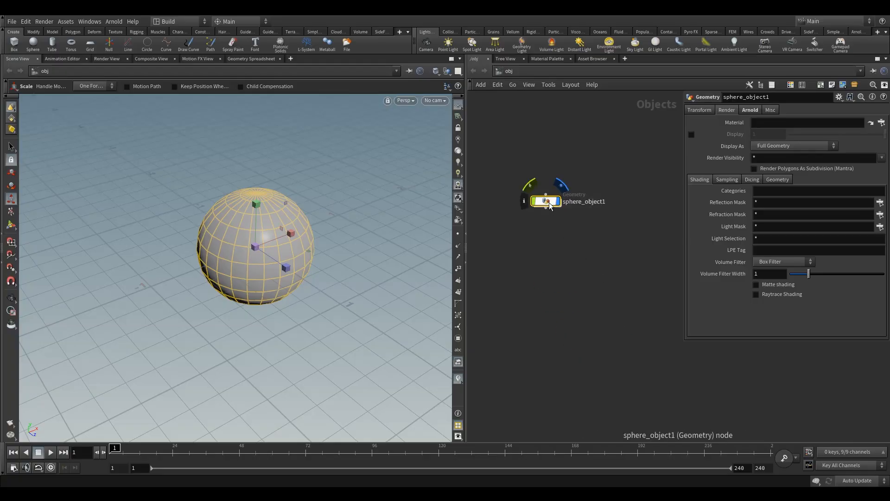
double_click(548, 203)
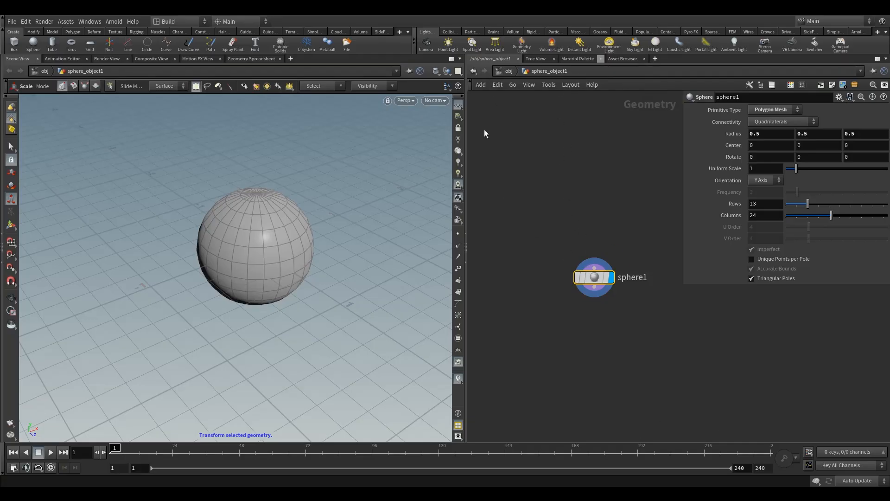
left_click(507, 71)
double_click(546, 202)
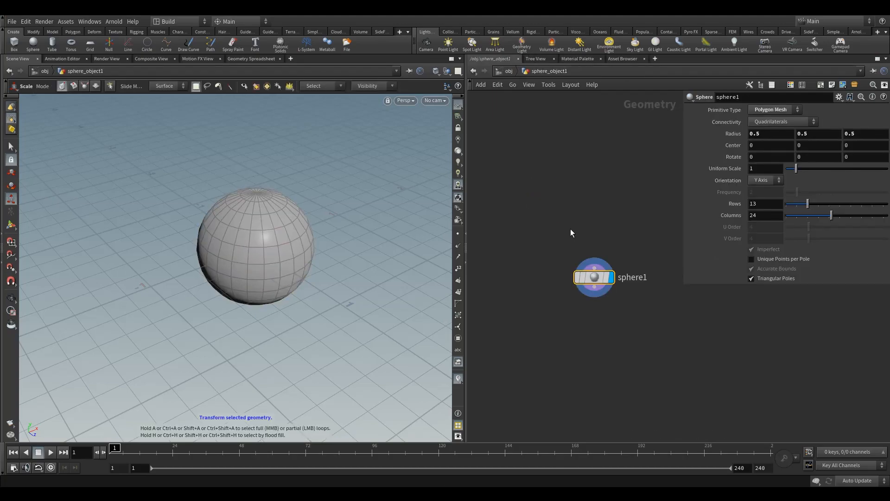
key("u")
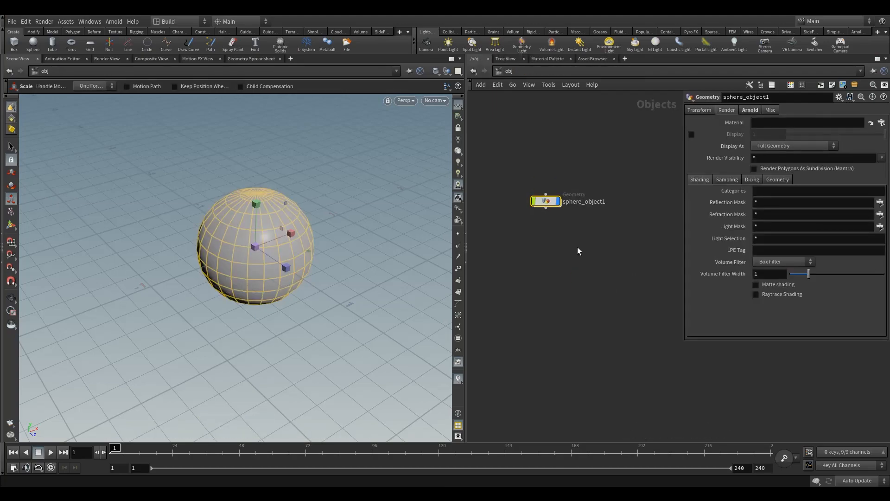
key("i")
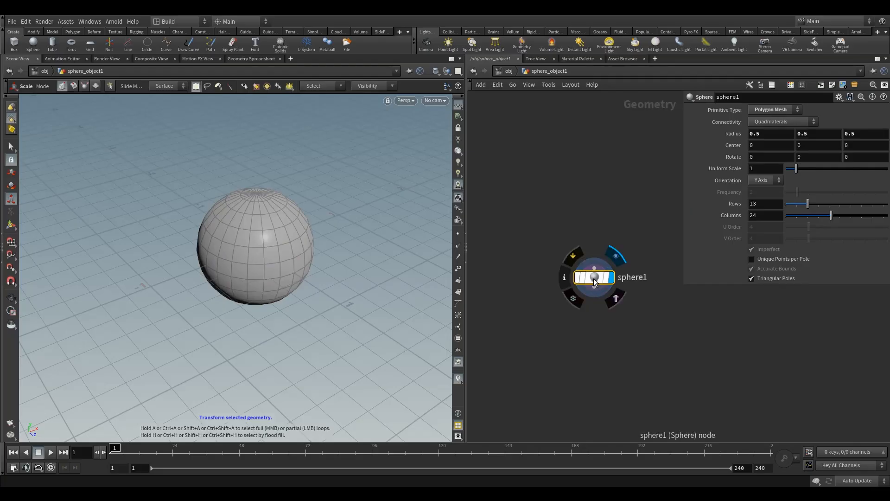
left_click_drag(595, 281, 556, 260)
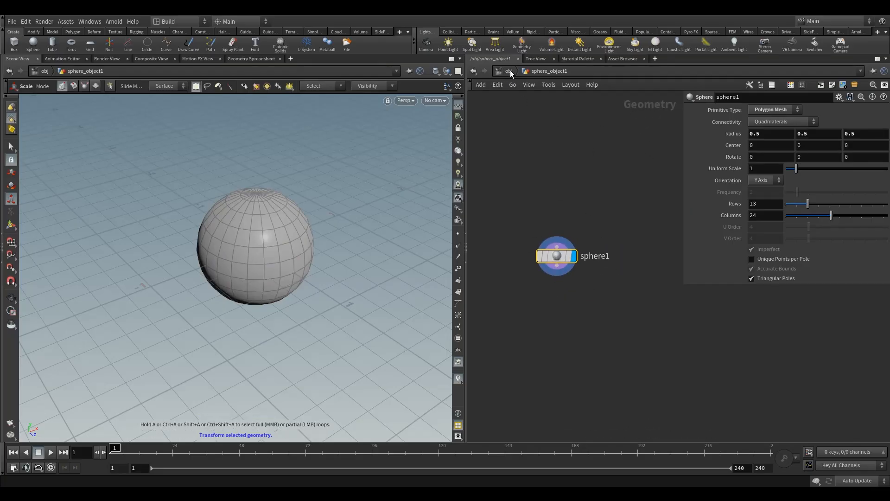
middle_click_drag(568, 162, 618, 220)
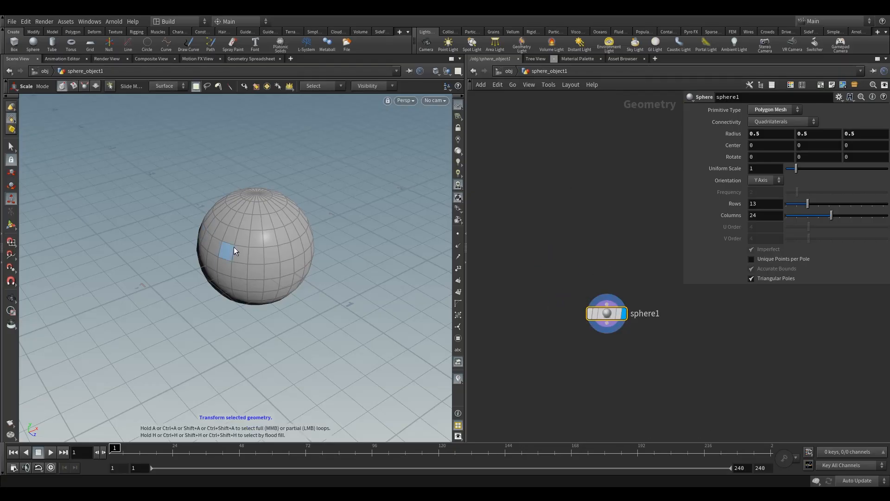
- Pull one face of the sphere outward with the Move tool and delete the resulting edit node
left_click(250, 242)
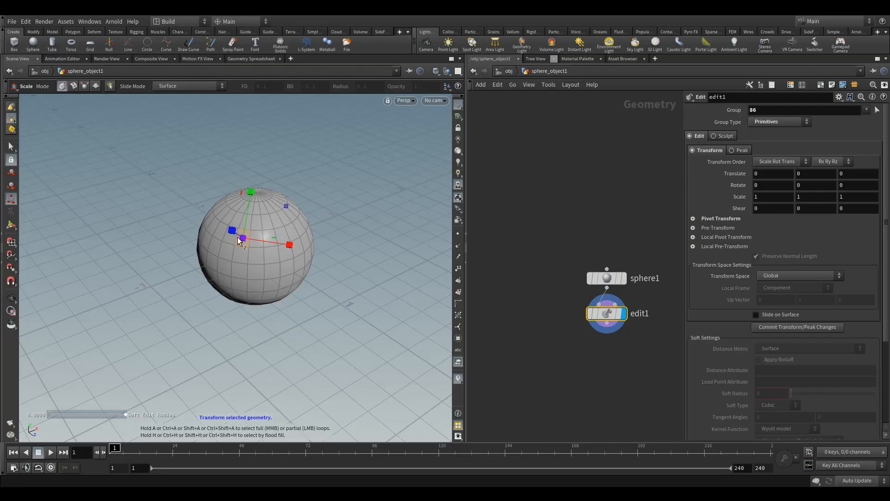
left_click(11, 172)
left_click_drag(242, 236, 211, 216)
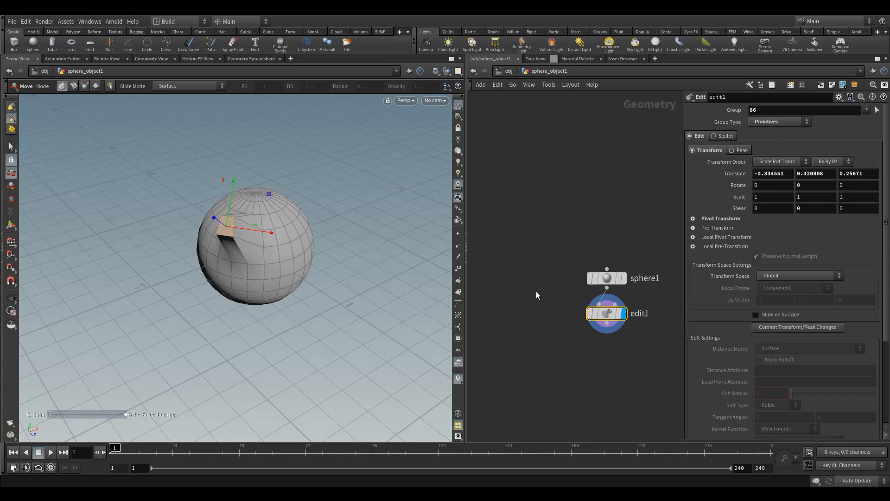
key("Delete")
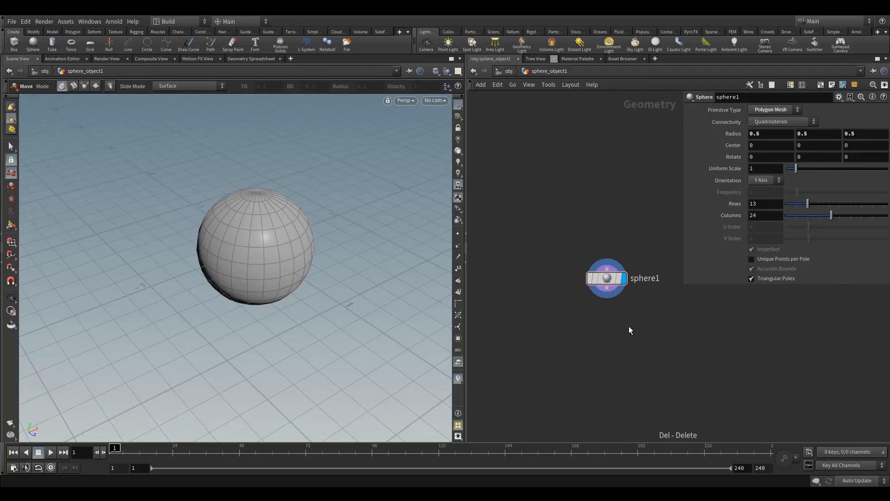
- Return to the object level and move the sphere object's node lower in the network
left_click(507, 72)
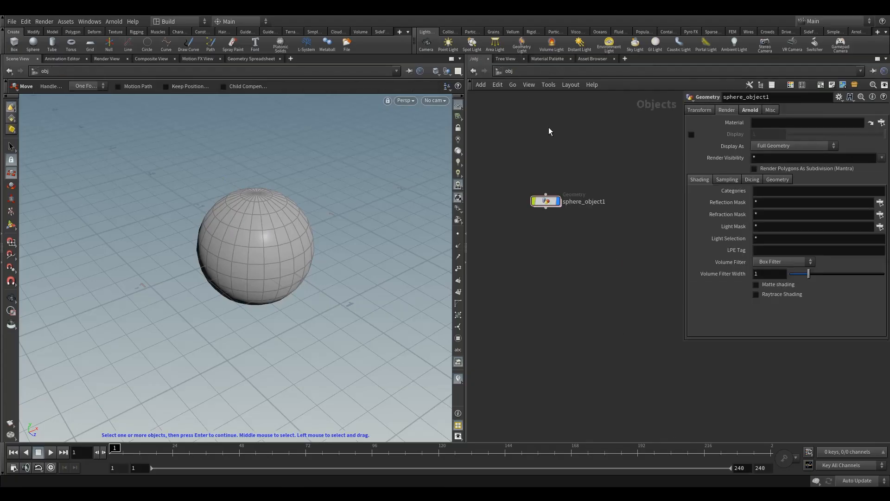
left_click_drag(547, 209, 573, 251)
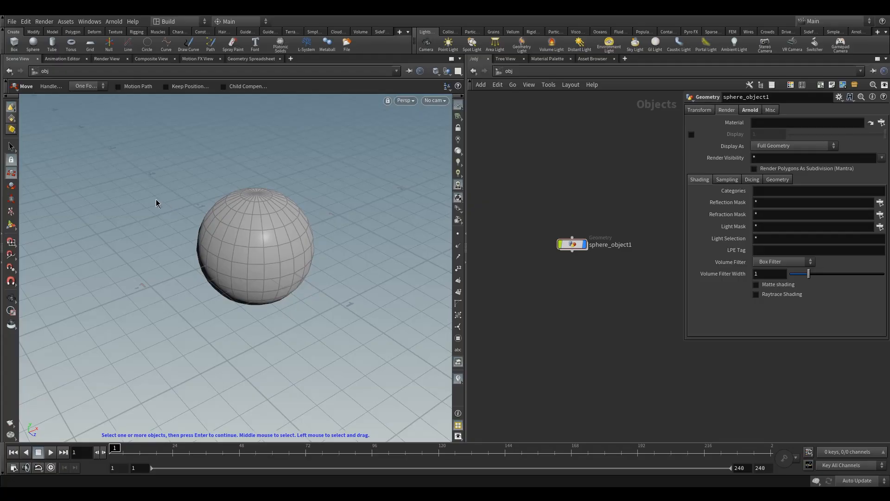
- Start a new project and name it MyFirstHoudiniProject
left_click(12, 21)
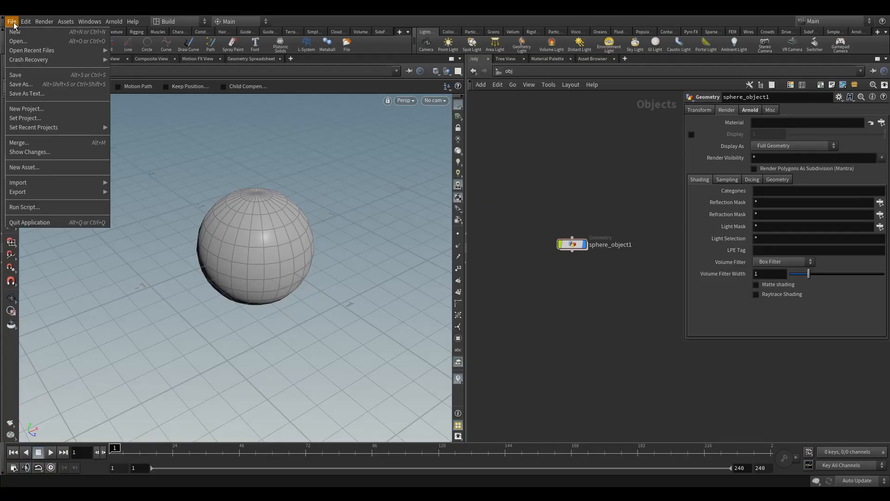
left_click(34, 109)
double_click(367, 129)
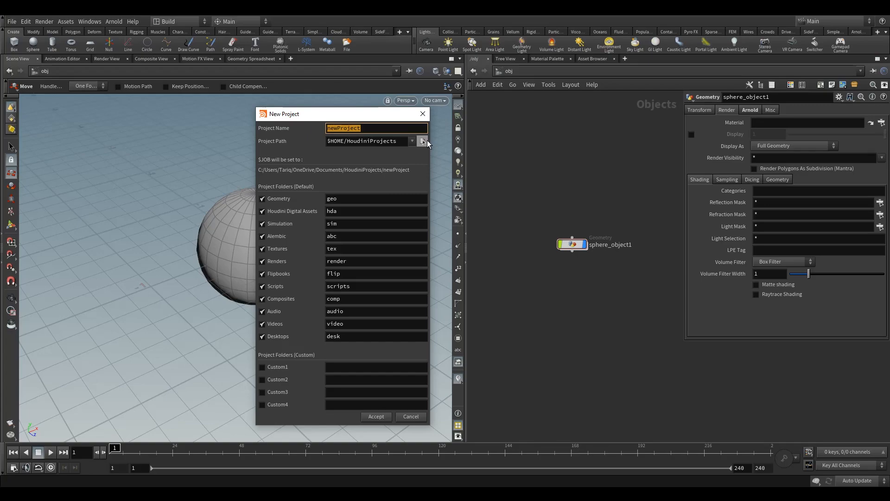
key("BackSpace")
type("MyFirstHoudiniProject")
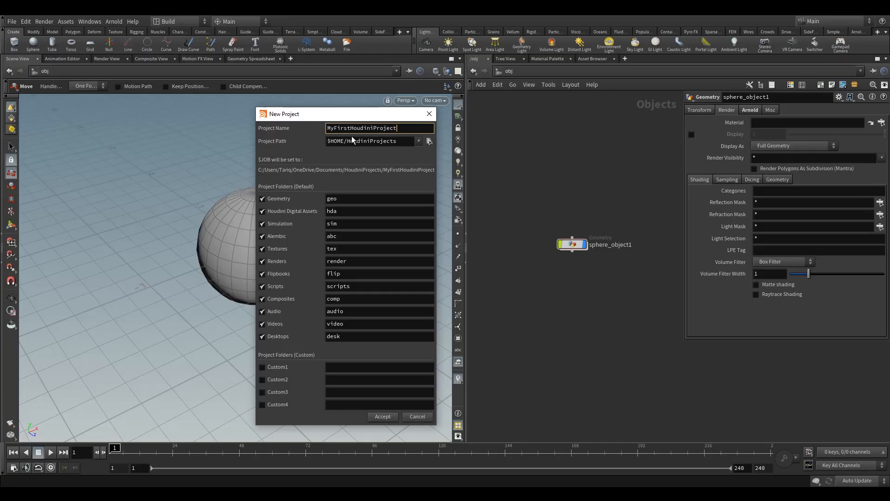
- Set the project path to D: and create the project with its default folders
left_click_drag(329, 142, 344, 141)
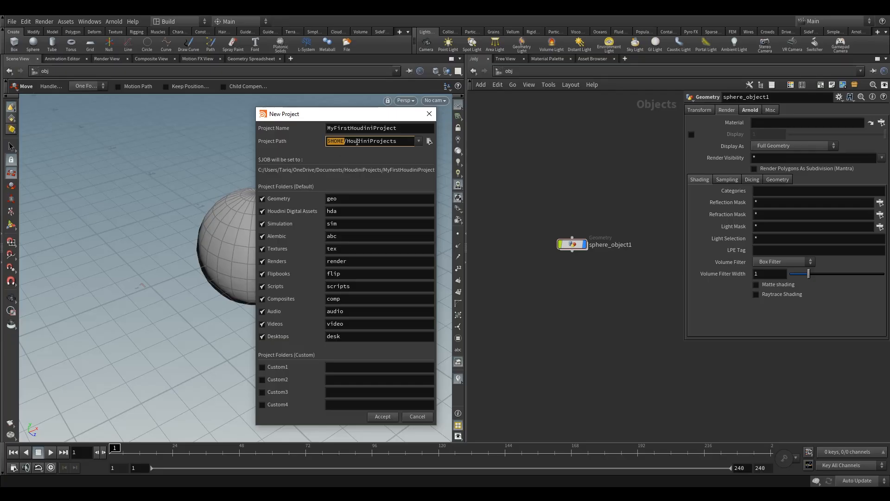
left_click(401, 142)
key("ctrl+a")
type("D:")
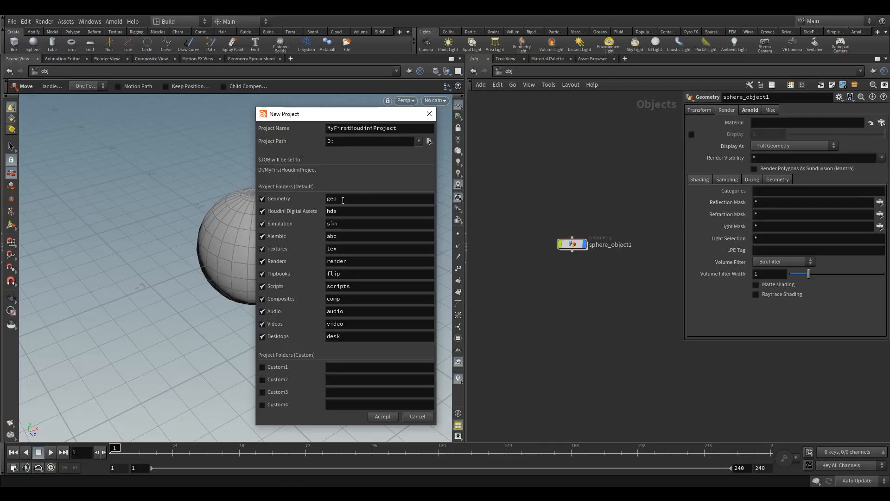
left_click(343, 324)
left_click(363, 237)
left_click(382, 417)
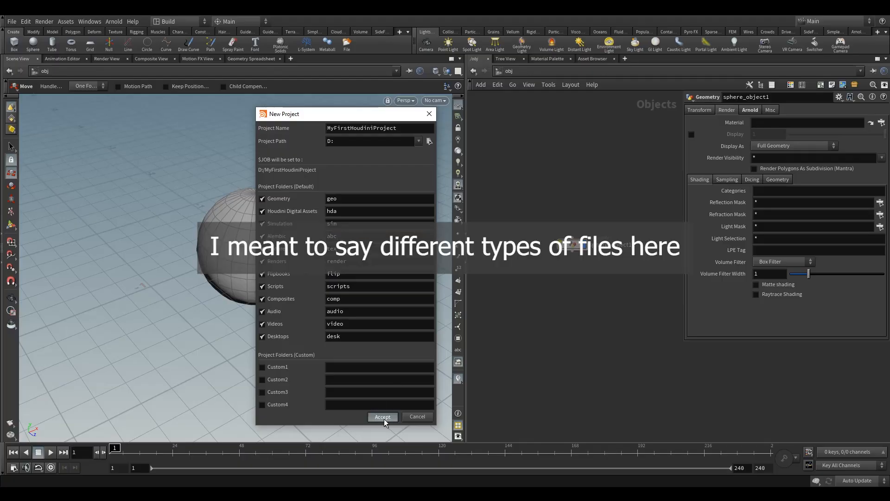
- Save the scene in the project's $JOB folder under the name myFirstScene.hip
left_click(11, 22)
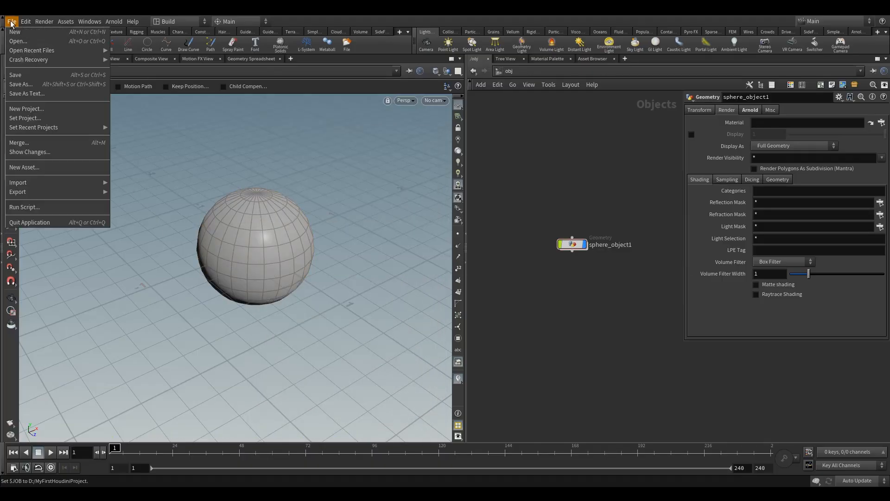
left_click(43, 86)
left_click_drag(182, 23, 309, 130)
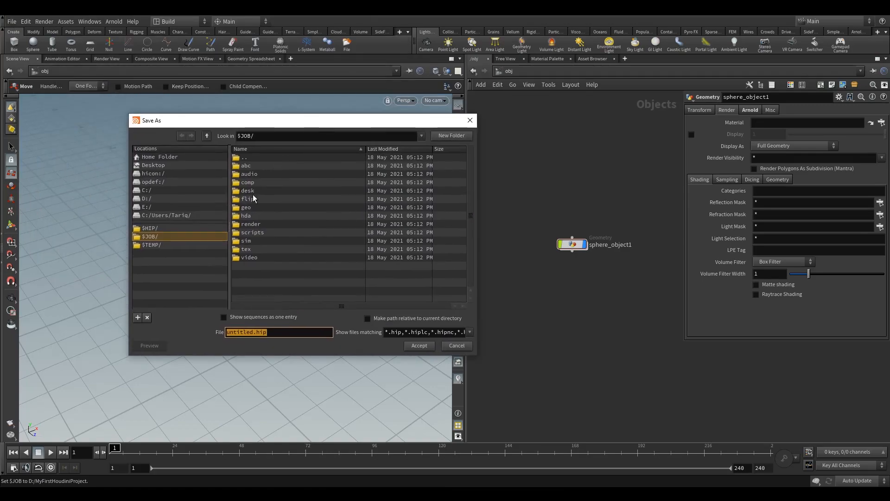
left_click(149, 228)
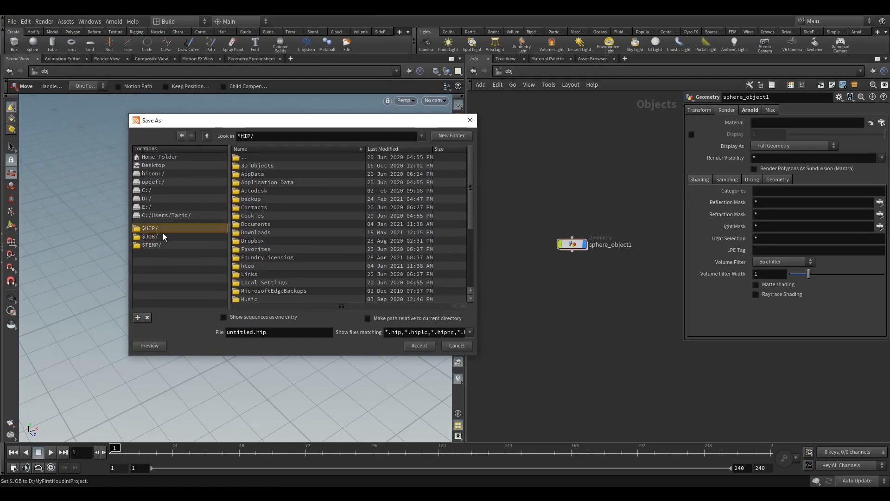
scroll(260, 260, "down", 3)
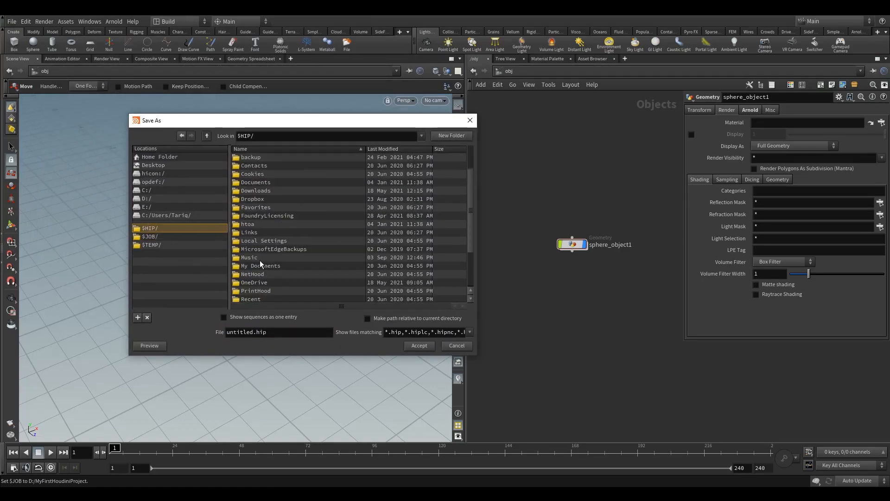
left_click(149, 236)
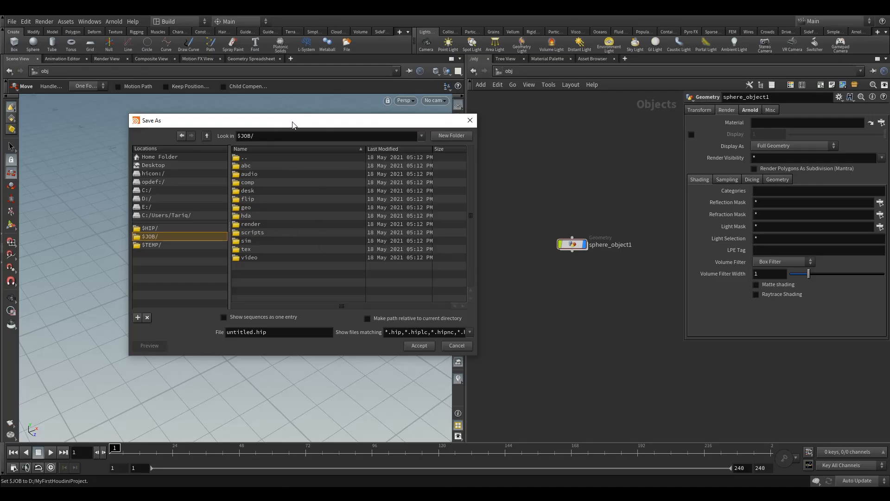
left_click_drag(292, 124, 277, 100)
double_click(239, 310)
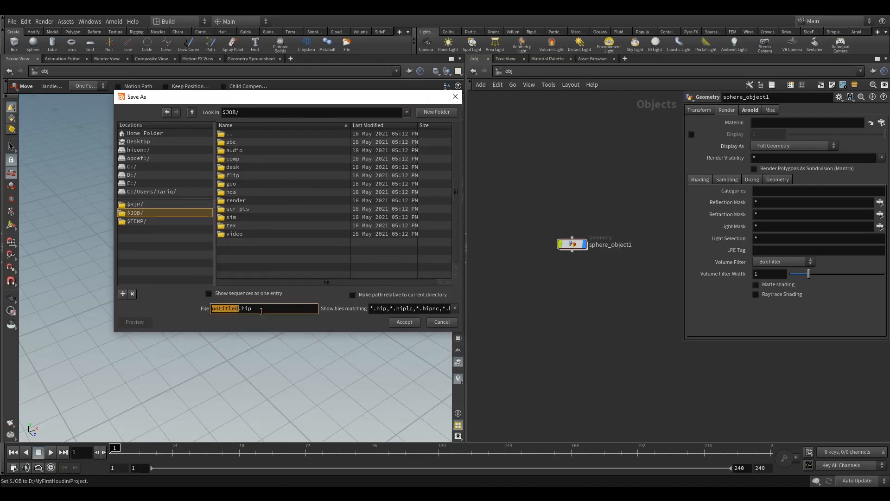
type("myFirstScene")
left_click(402, 321)
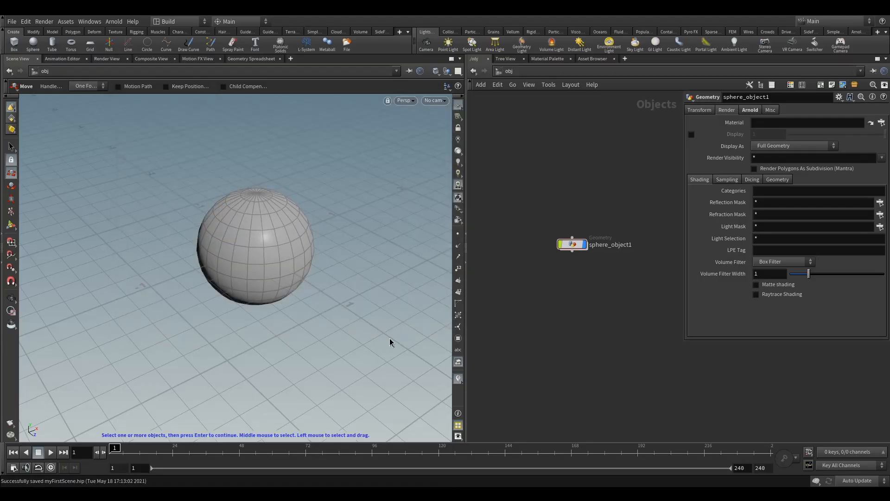
- Switch to File Explorer and examine the contents of the MyFirstHoudiniProject folder on drive D
key("alt+Tab")
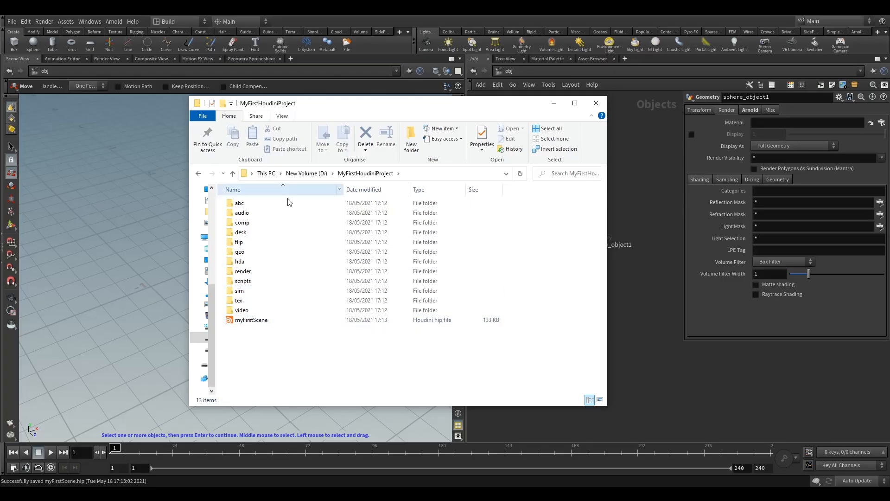
left_click_drag(332, 110, 392, 96)
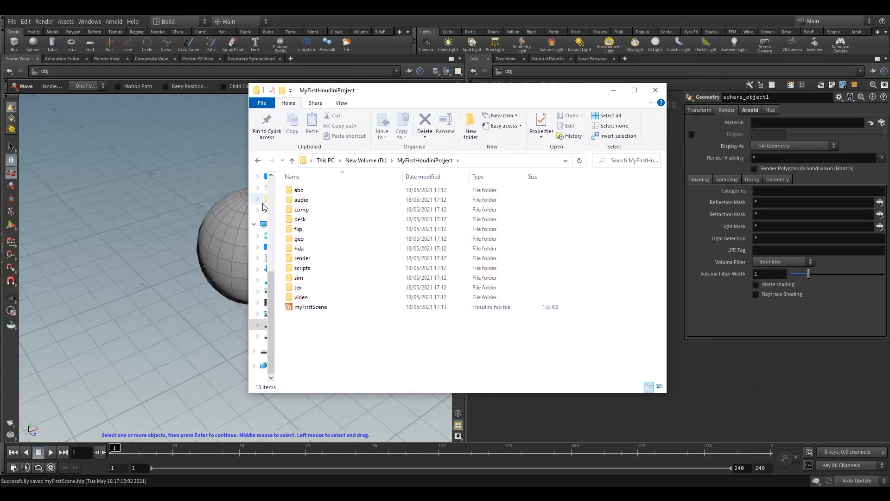